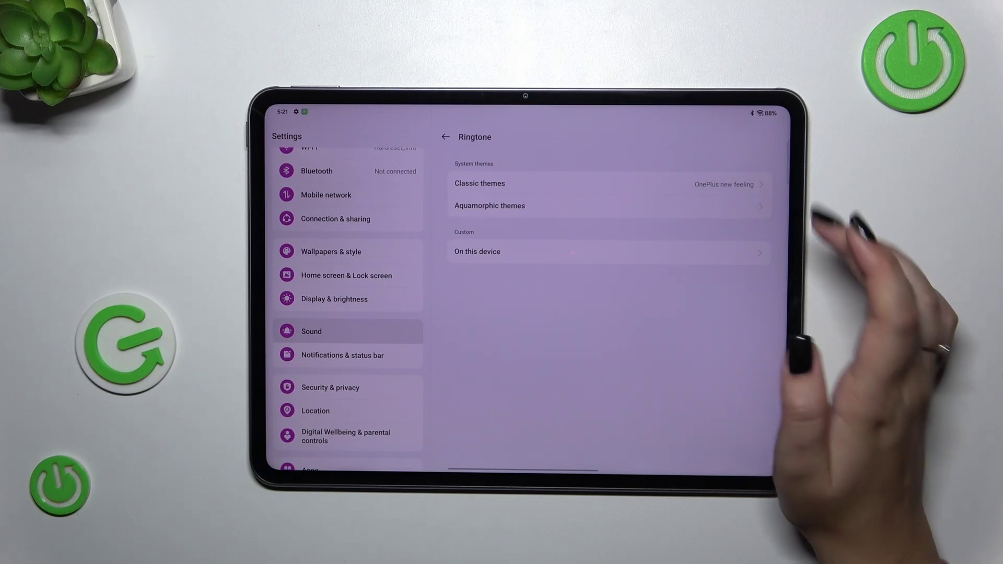
In Classic themes, preview Cyclotron with the volume raised, then select Dynamic as the ringtone.
click(737, 184)
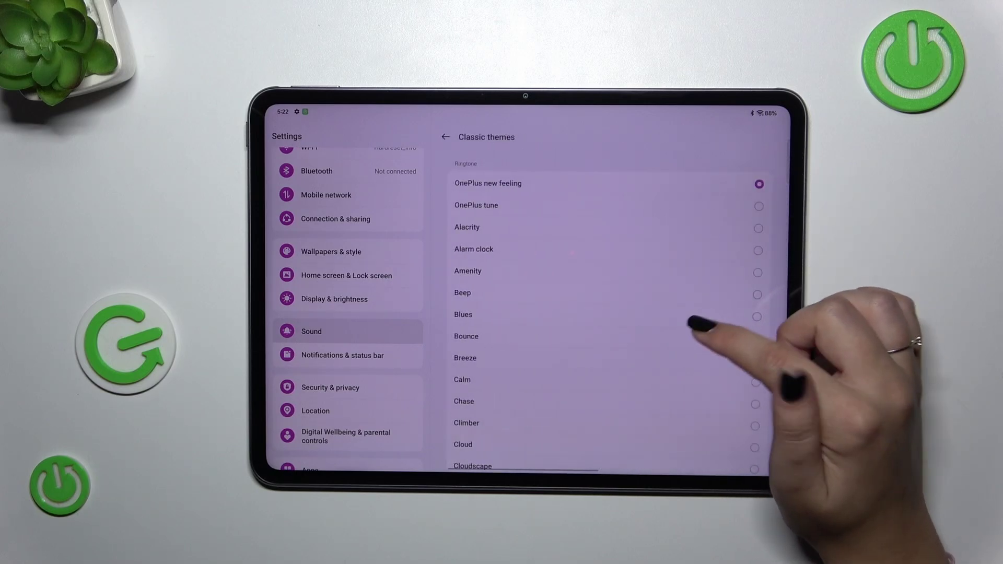
drag(674, 385, 675, 212)
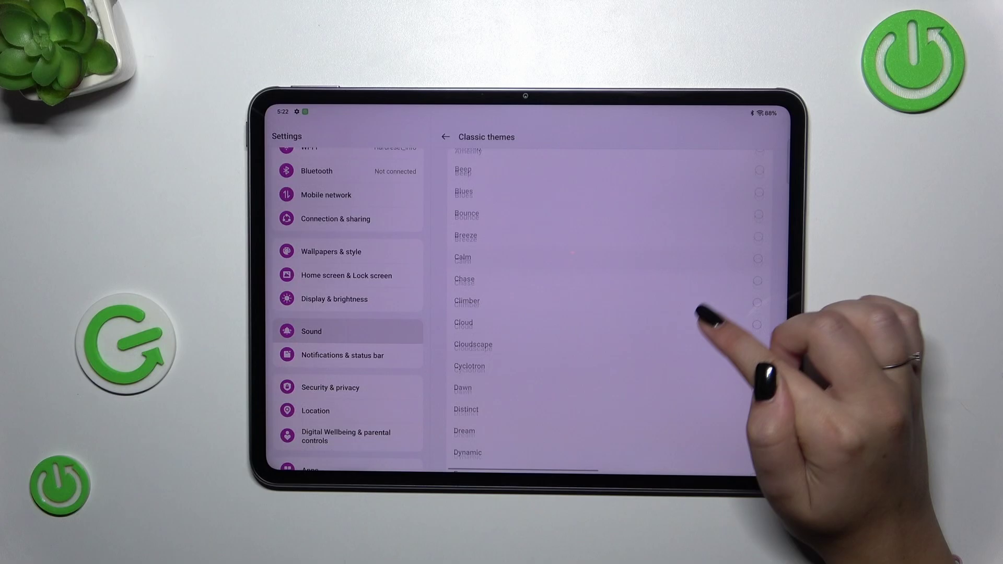
click(758, 318)
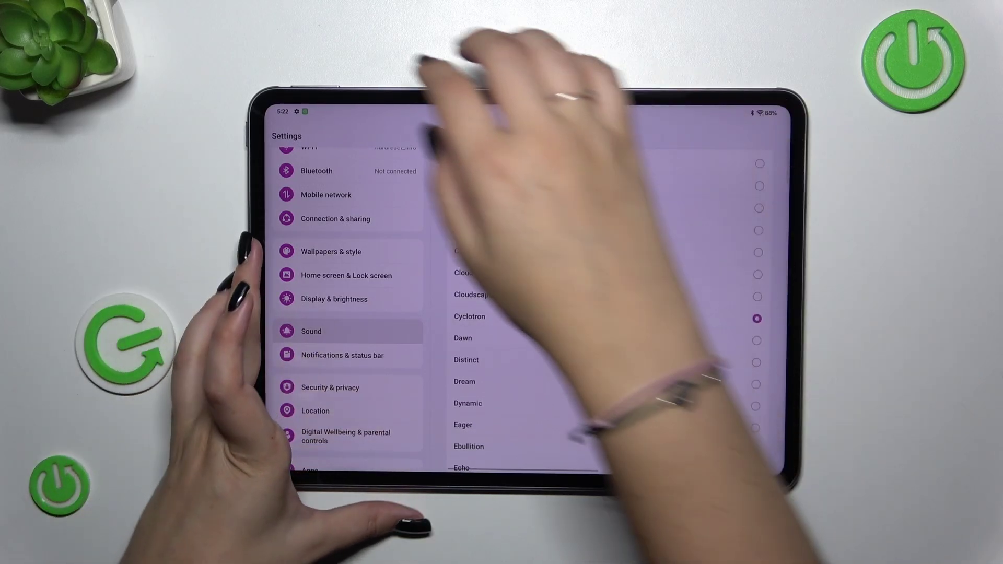
key(XF86AudioRaiseVolume)
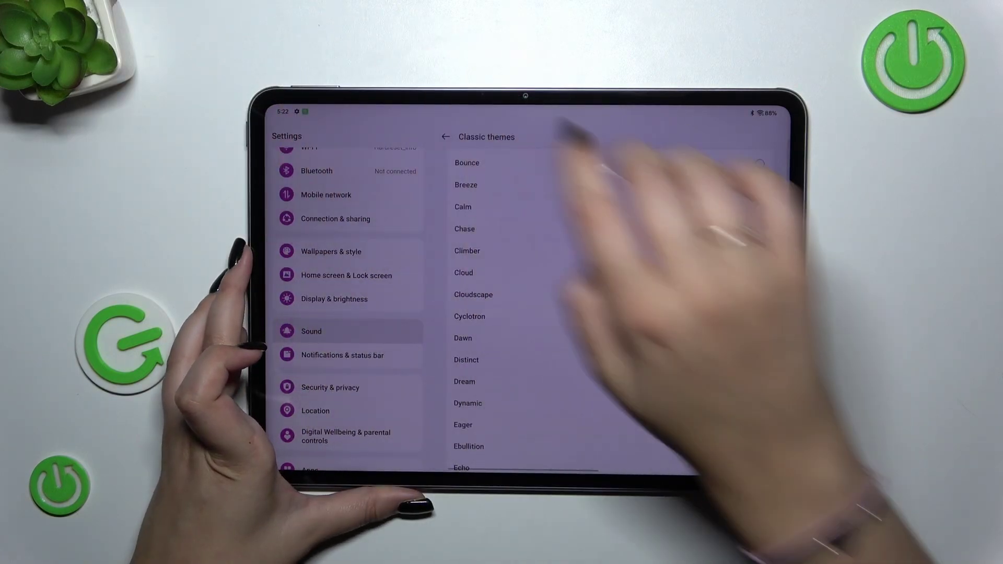
scroll(612, 352, down, 2)
click(757, 324)
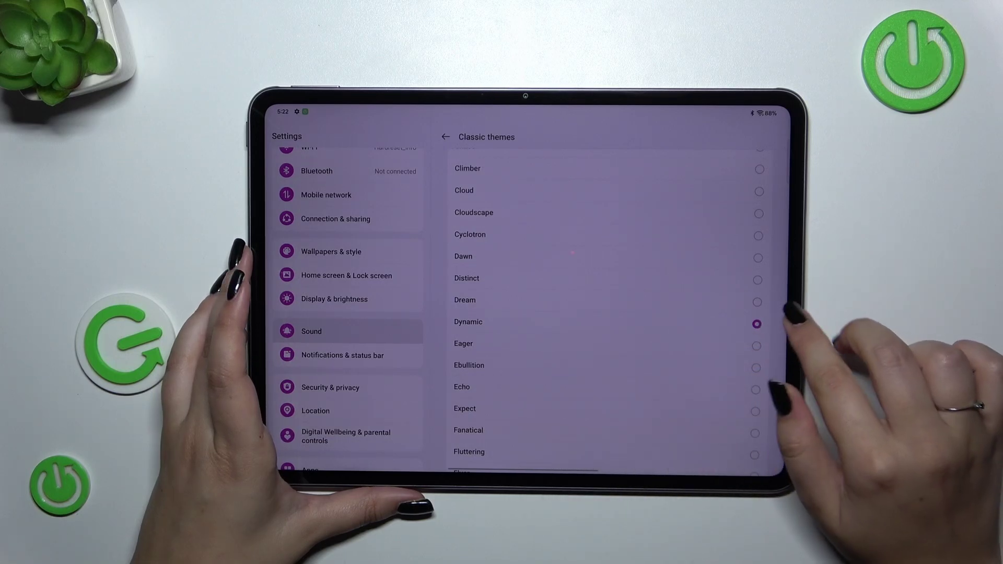
Swipe back twice to the Sound page, where Dynamic now shows under Ringtone.
drag(780, 377, 706, 377)
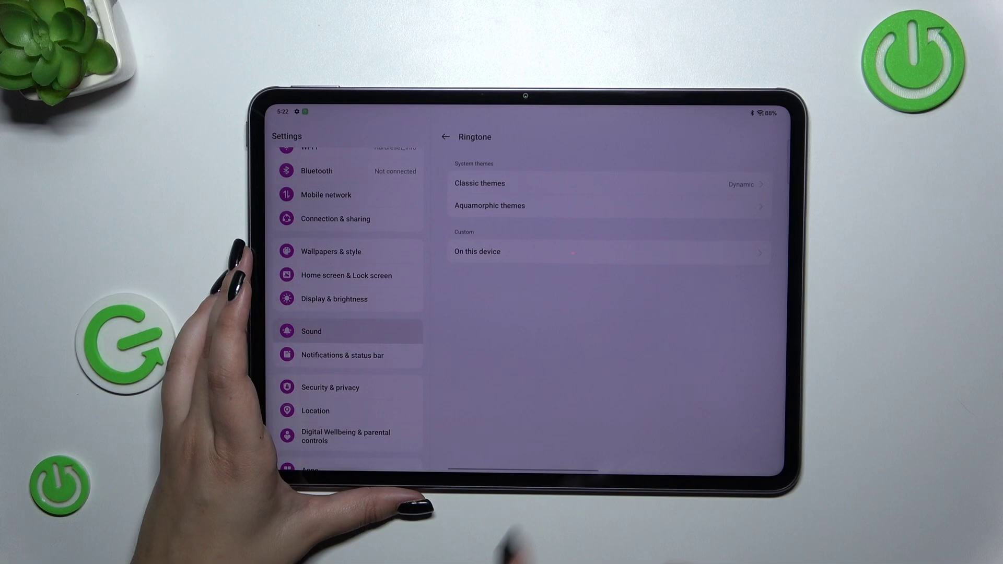
drag(780, 337, 721, 337)
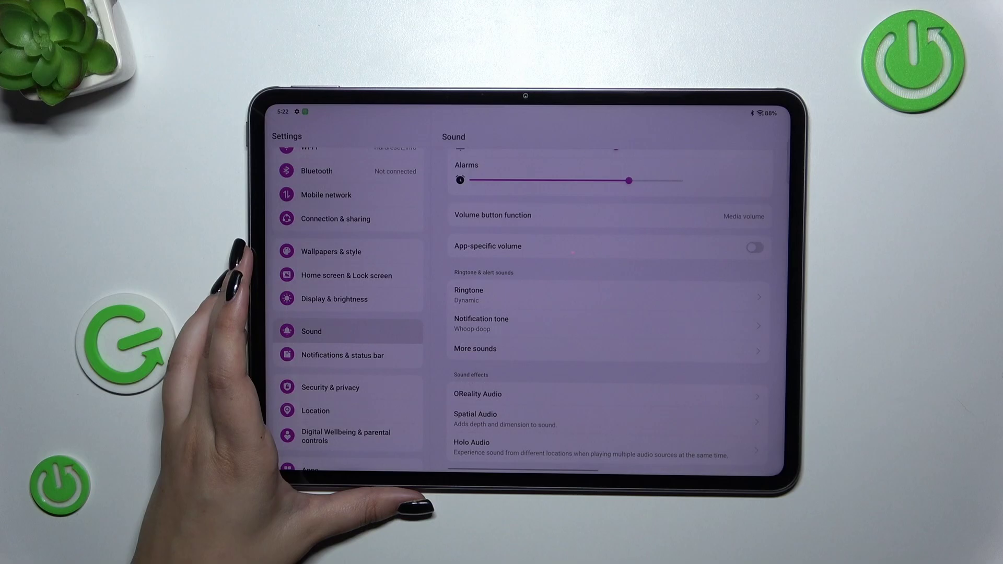
Swipe up from the gesture bar to exit Settings to the home screen.
drag(523, 469, 525, 353)
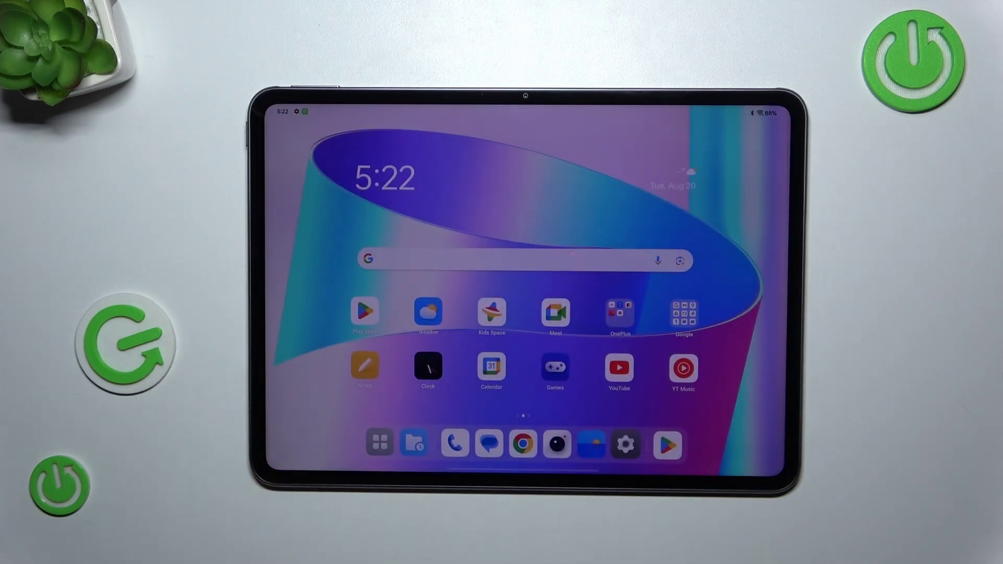